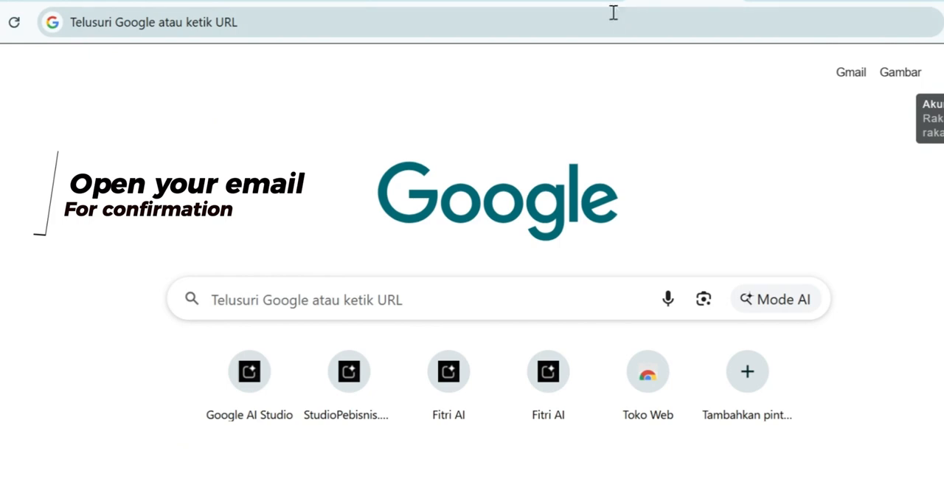
# Go to gmail.com to open the mail inbox
pyautogui.click(599, 19)
pyautogui.write('g')
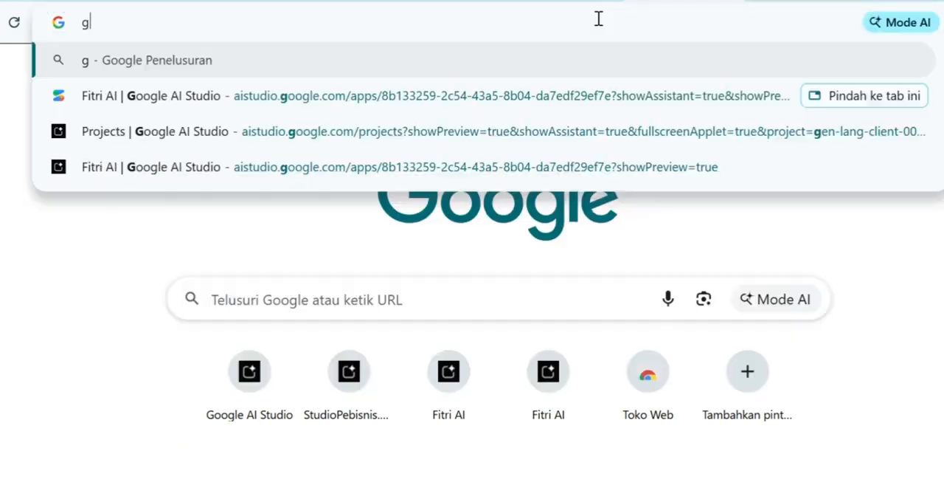
pyautogui.write('mail.com')
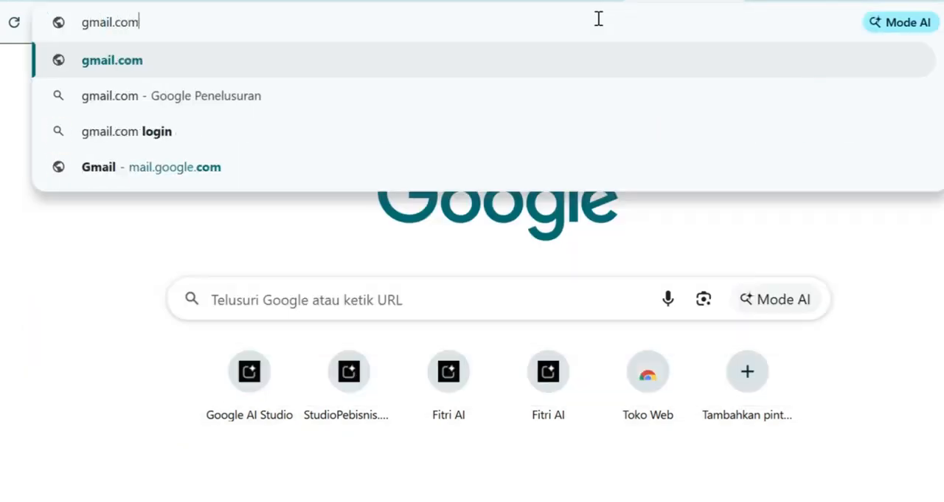
pyautogui.press('Return')
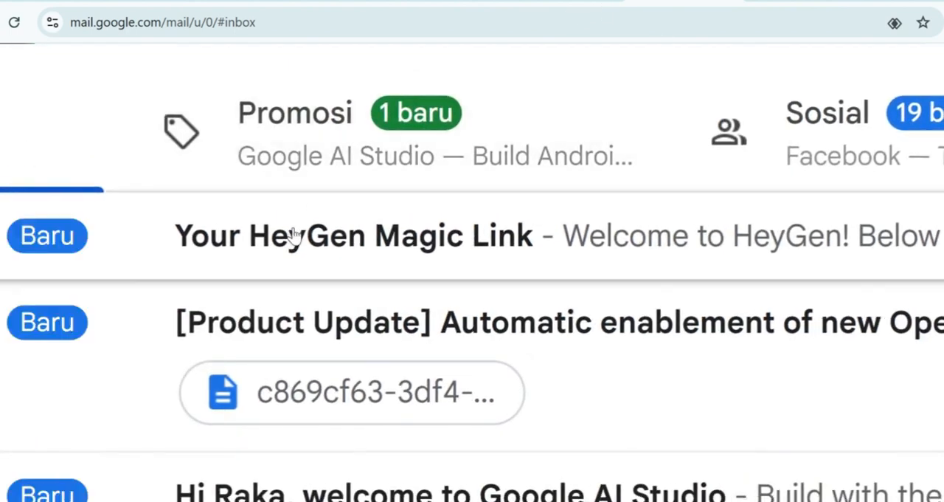
# Open the "Your HeyGen Magic Link" email and log in to HeyGen with its magic link
pyautogui.click(295, 236)
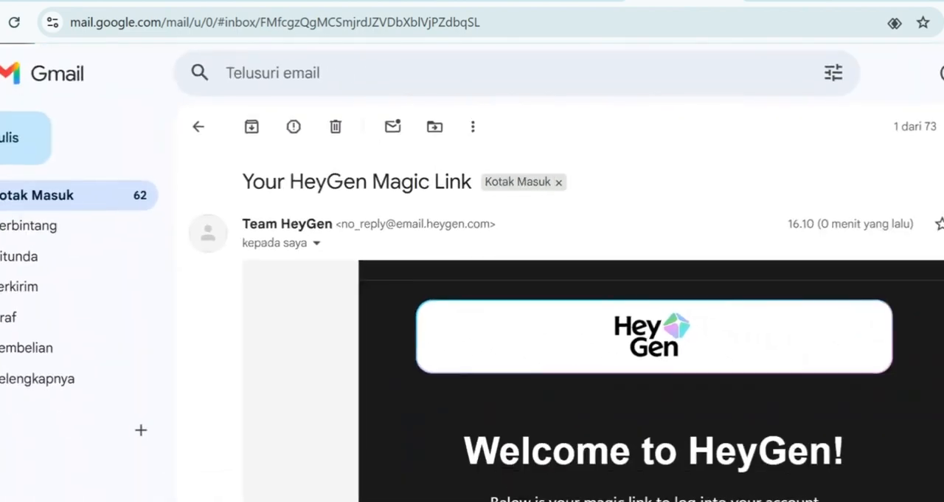
pyautogui.scroll(-3, 561, 217)
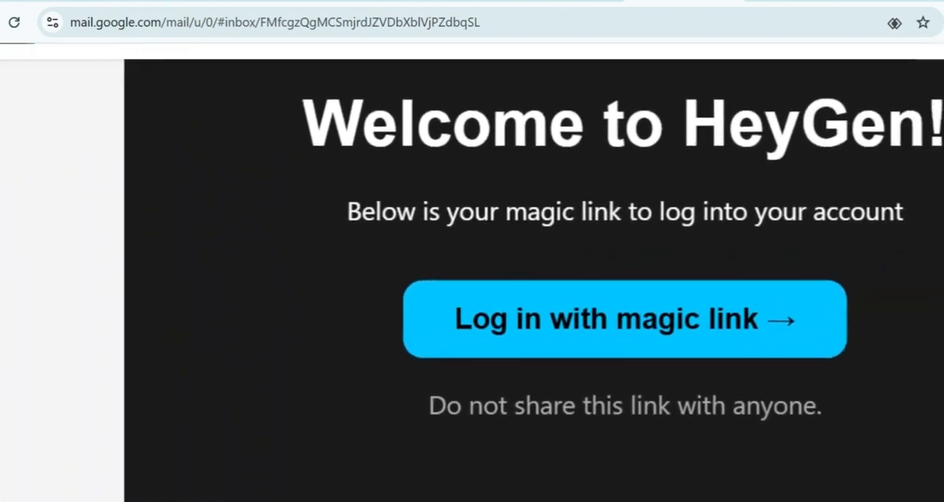
pyautogui.hscroll(2, 767, 318)
pyautogui.scroll(-1, 767, 318)
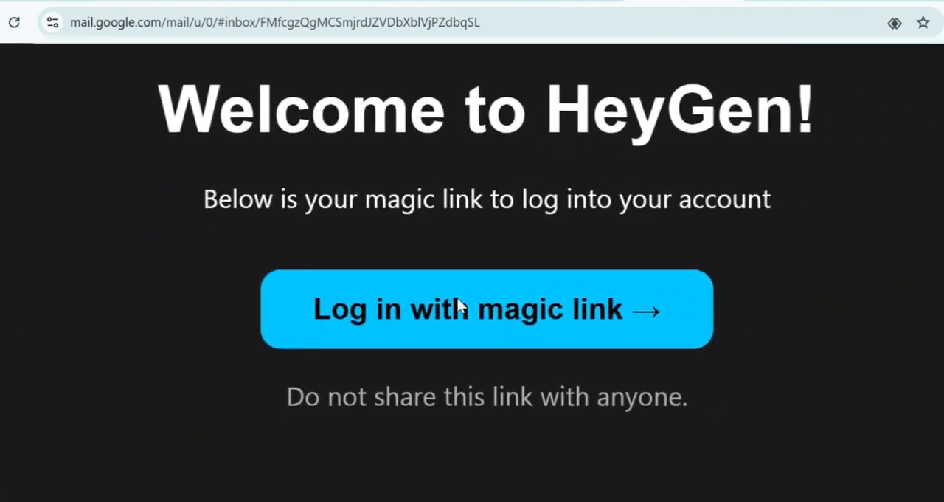
pyautogui.click(506, 293)
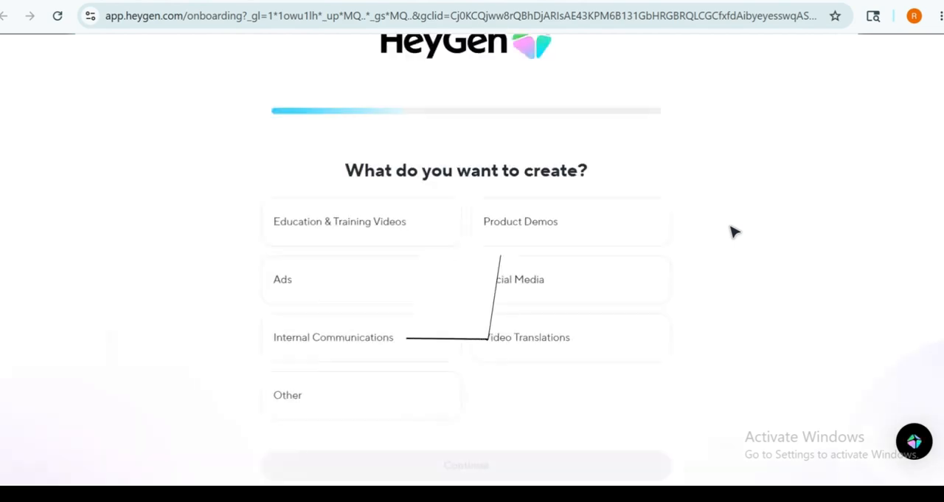
# Answer the "What do you want to create?" question with only Education & Training Videos and continue the onboarding
pyautogui.click(385, 221)
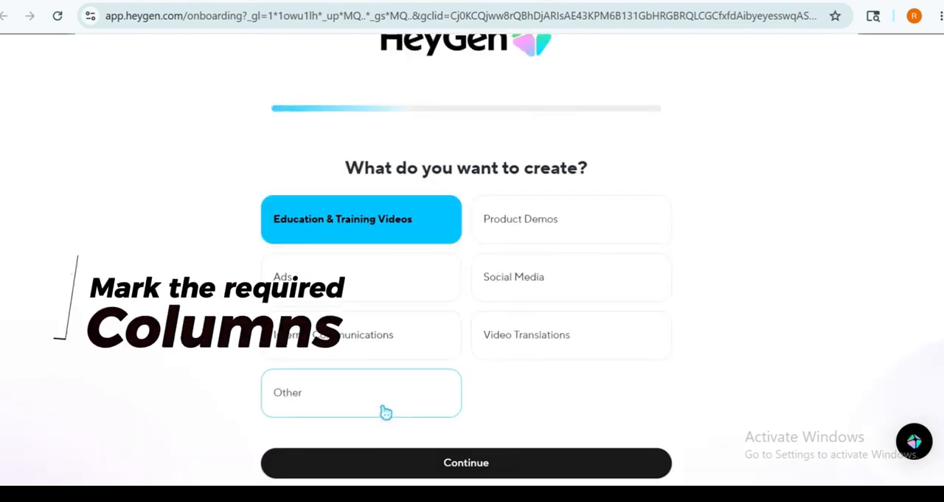
pyautogui.click(512, 220)
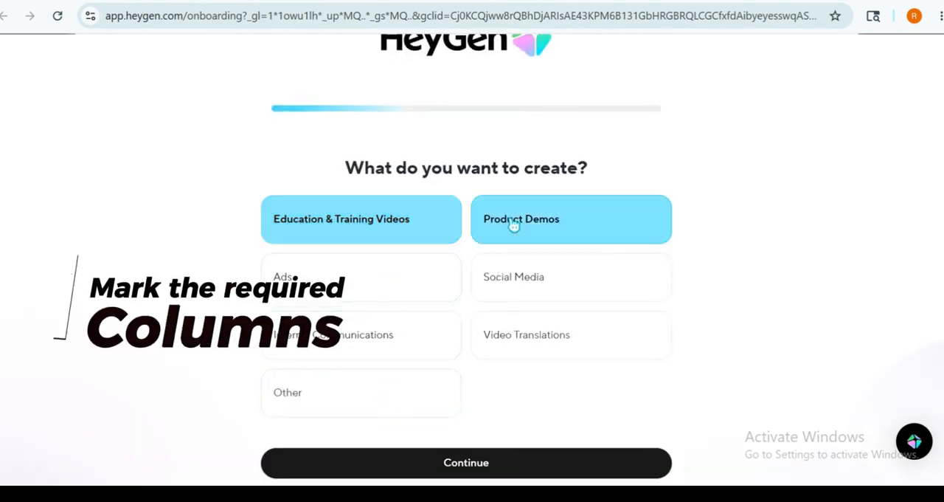
pyautogui.click(512, 295)
pyautogui.click(375, 228)
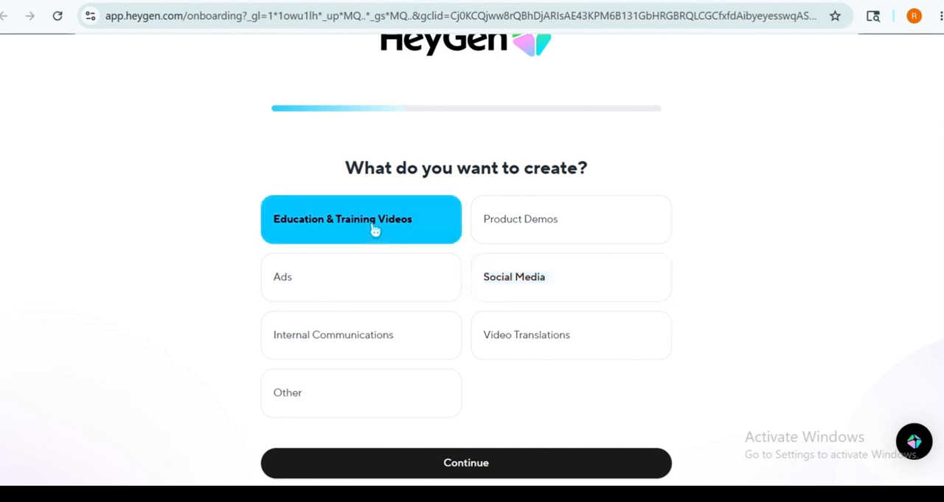
pyautogui.scroll(-1, 450, 346)
pyautogui.click(459, 441)
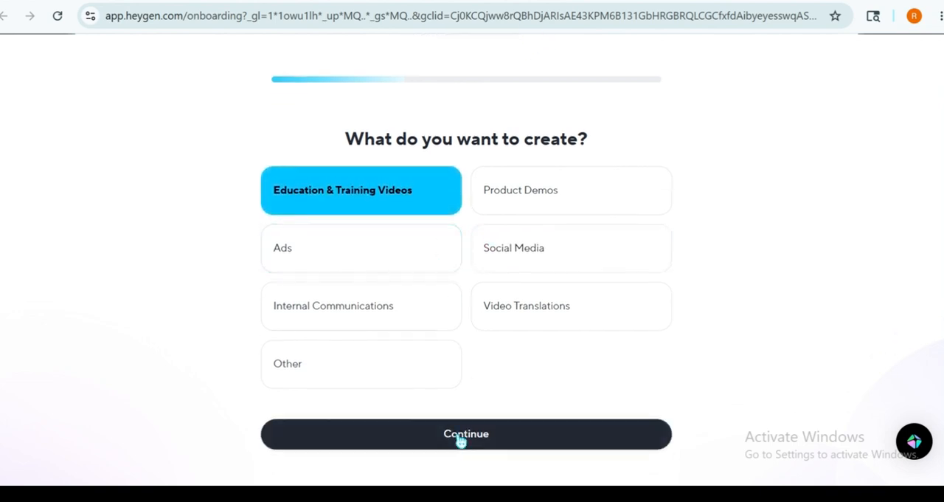
# Complete the remaining onboarding questions, choosing "I run my own business or work independently" as the creator description, and submit
pyautogui.click(553, 300)
pyautogui.click(593, 436)
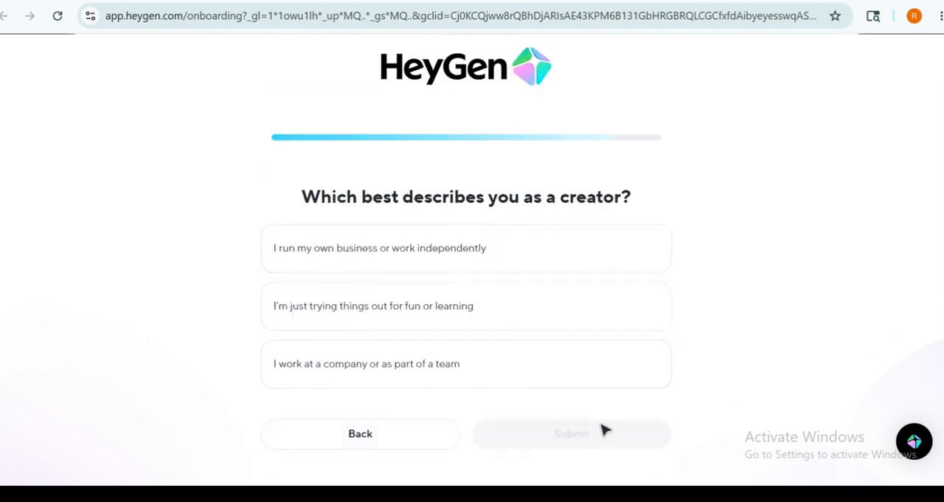
pyautogui.click(444, 257)
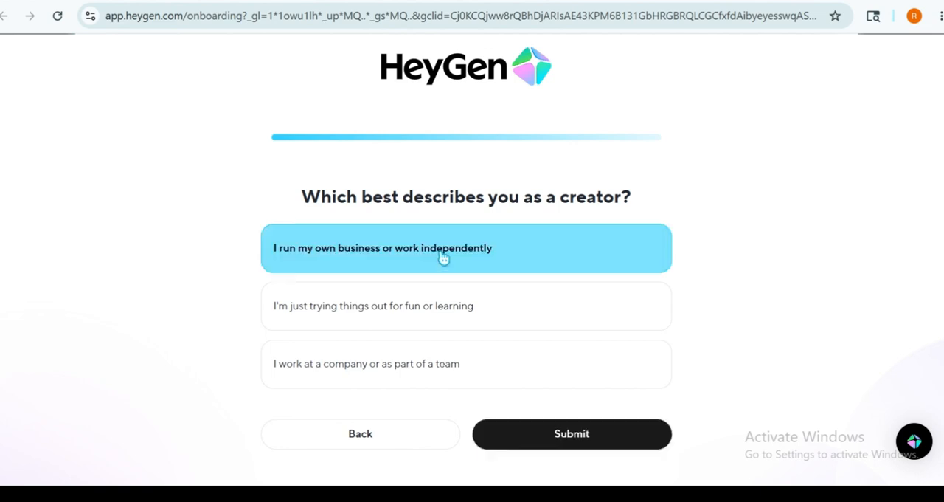
pyautogui.click(594, 432)
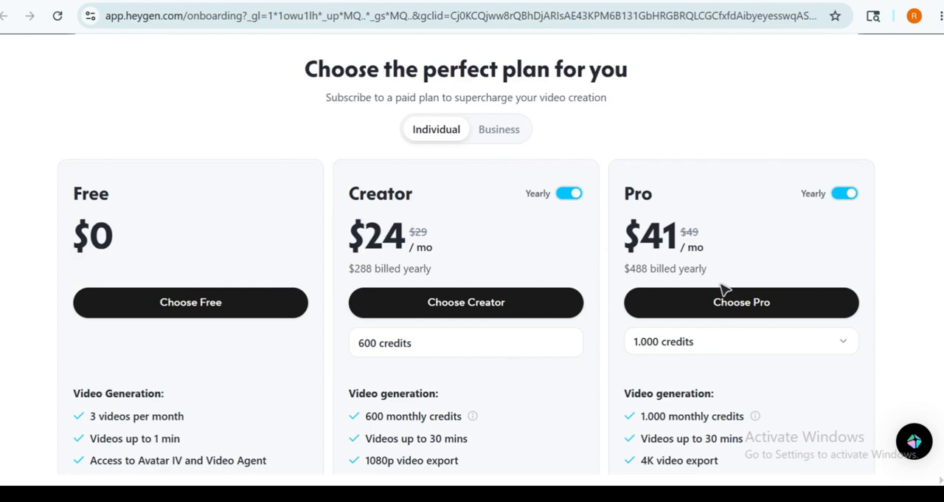
# Review the individual subscription plans and choose the Free plan
pyautogui.scroll(-4, 723, 288)
pyautogui.scroll(4, 717, 288)
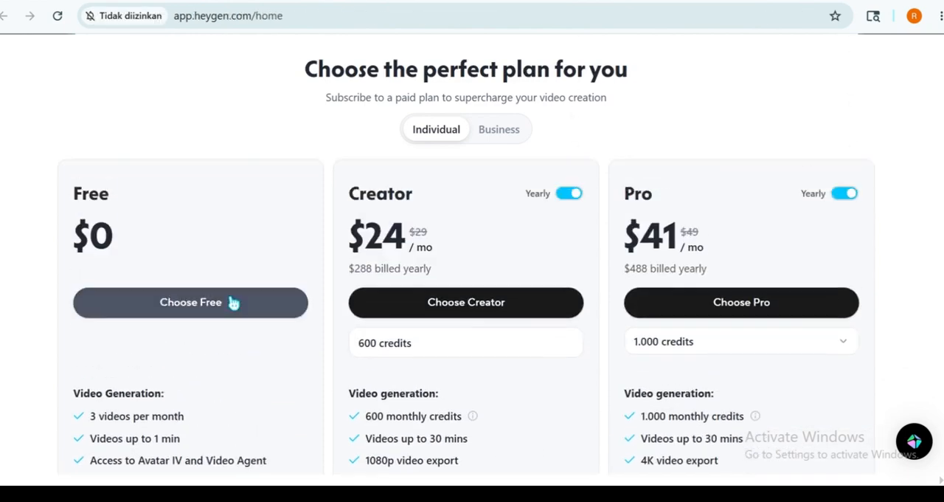
pyautogui.click(233, 303)
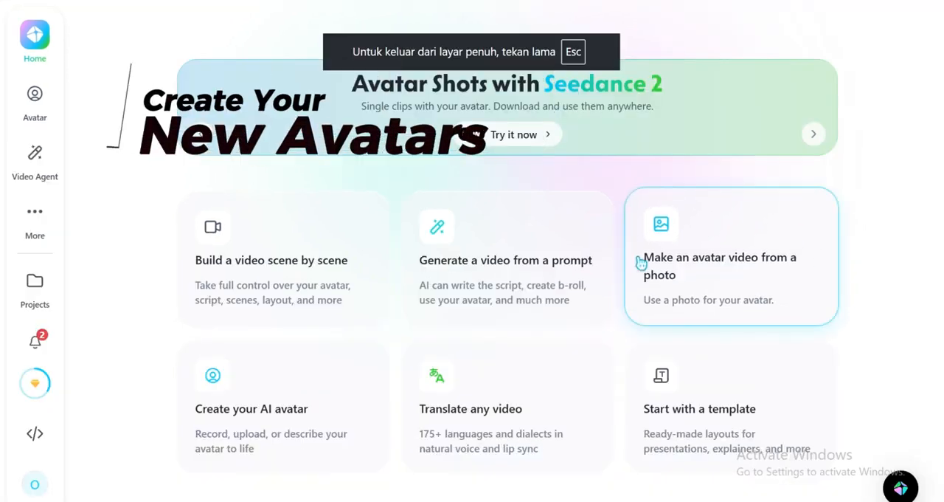
# Open the Avatar videos section, block the site's notifications and expand the section's navigation
pyautogui.click(28, 112)
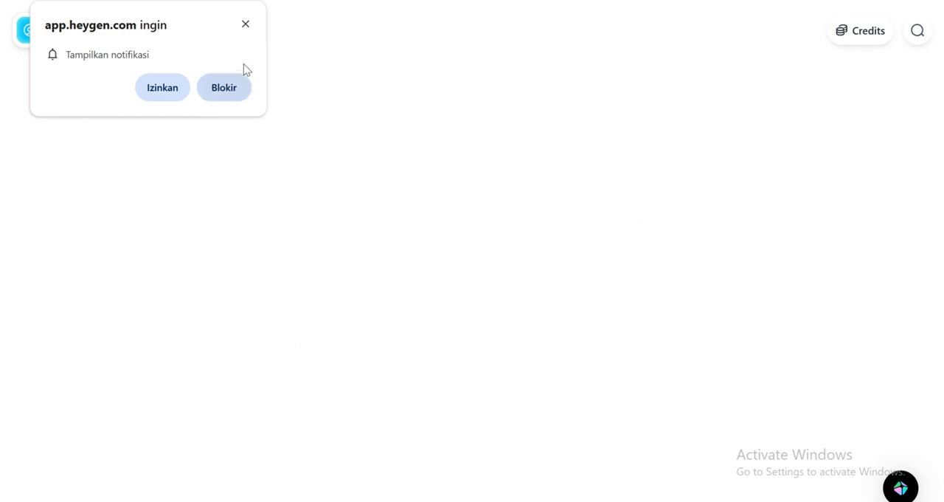
pyautogui.click(223, 88)
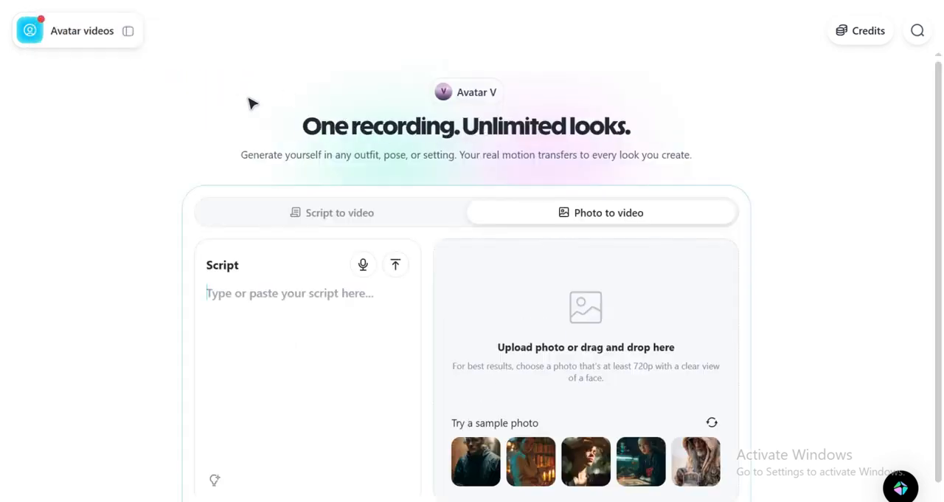
pyautogui.click(70, 36)
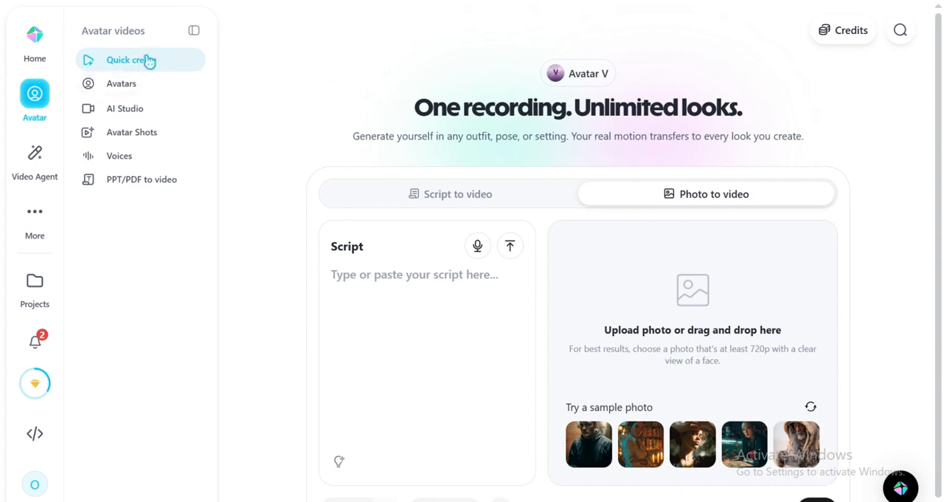
# Upload the photo My Avatar 2 from the Desktop and enter the script "Hello everyone. Welcome to our short training on company data security"
pyautogui.click(692, 283)
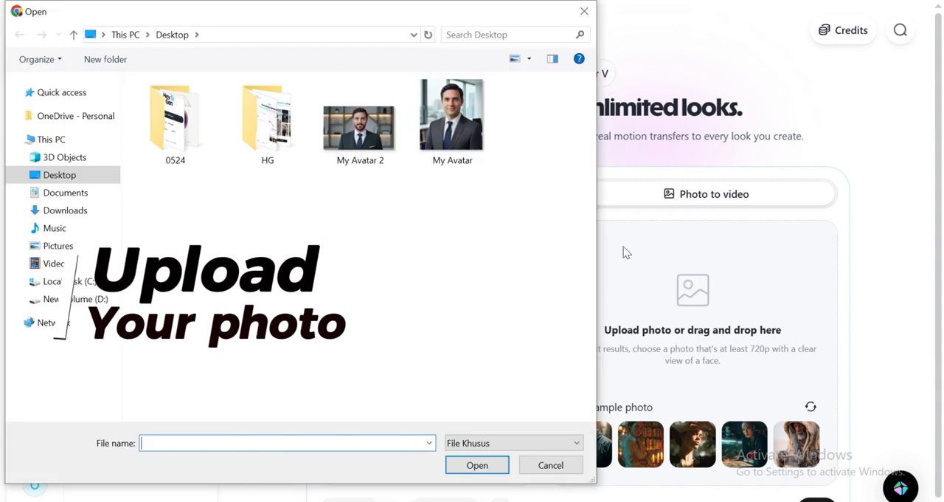
pyautogui.click(371, 125)
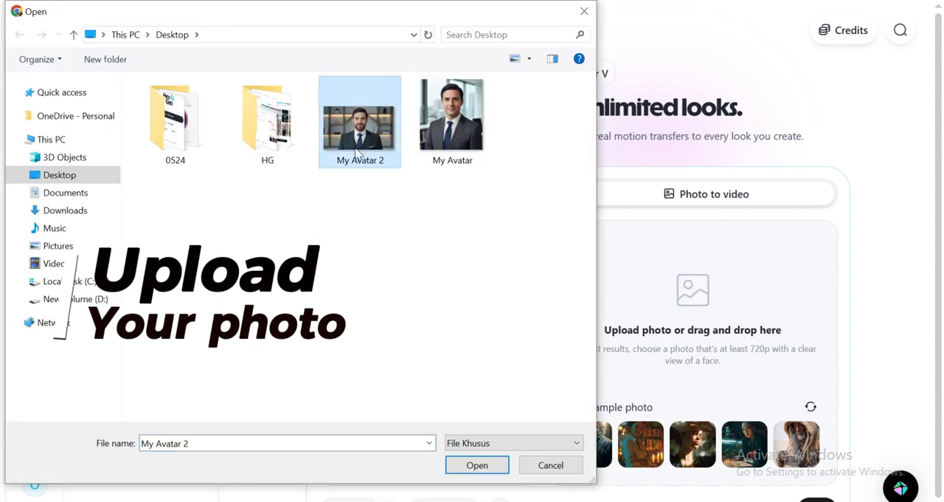
pyautogui.click(478, 463)
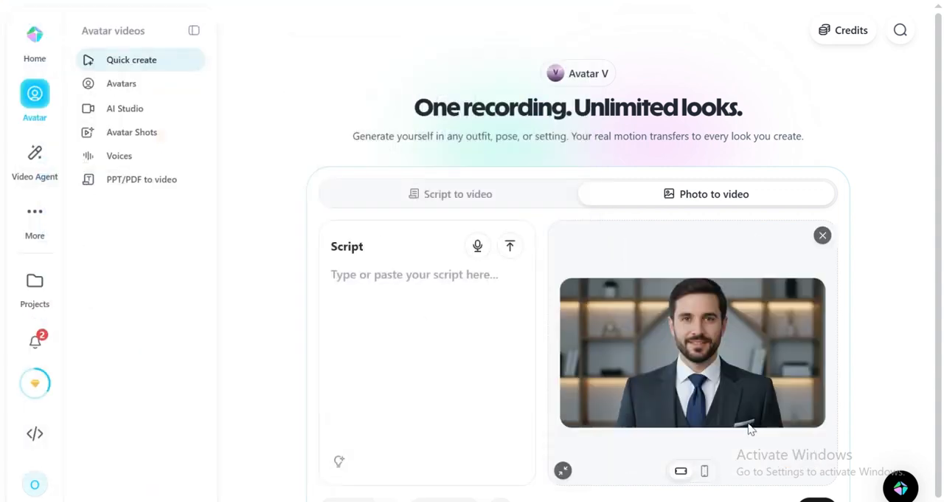
pyautogui.click(430, 290)
pyautogui.write('Hello everyone. Welcome to our short training on company data security')
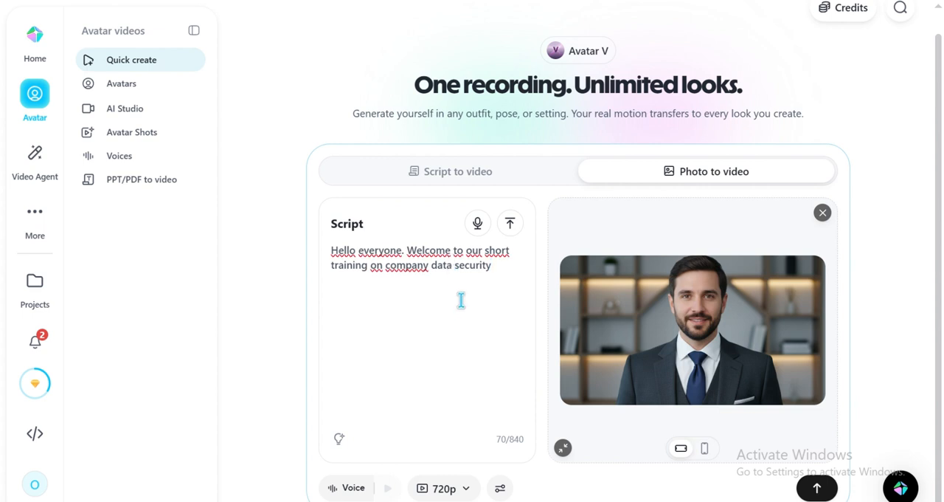
# Open the HeyGen voice library for the script and filter the voices to Male
pyautogui.click(352, 488)
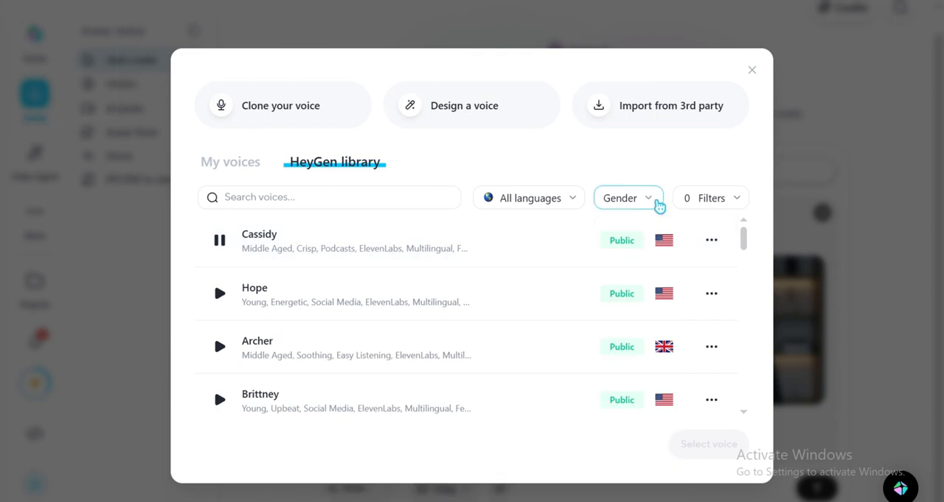
pyautogui.click(659, 206)
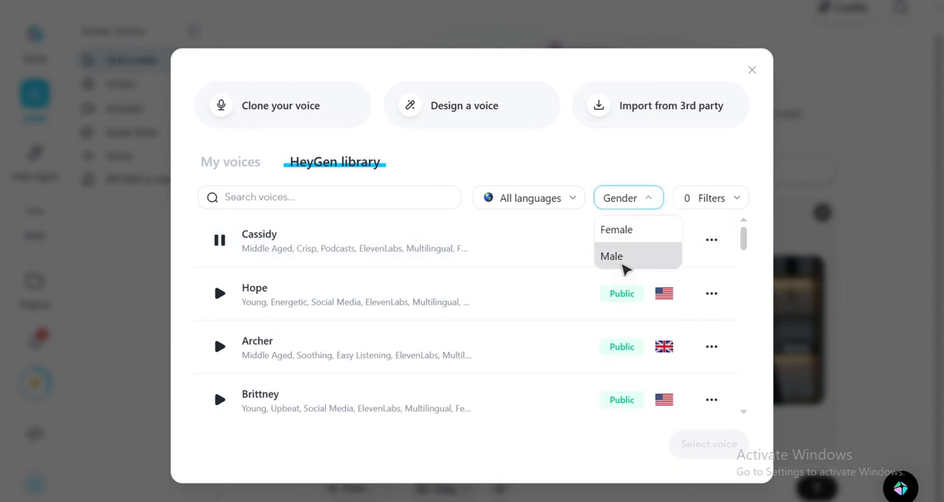
pyautogui.click(620, 258)
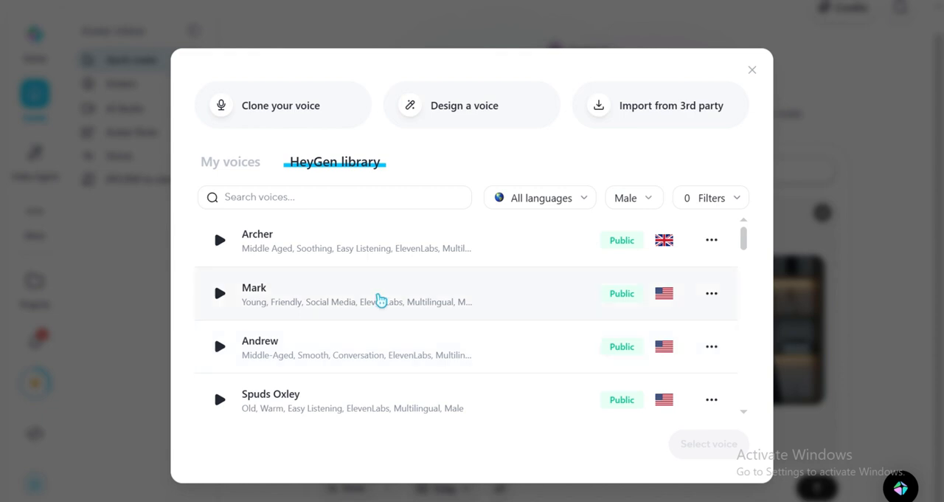
# Play a sample of the Archer voice and select it as the video's voice
pyautogui.click(219, 240)
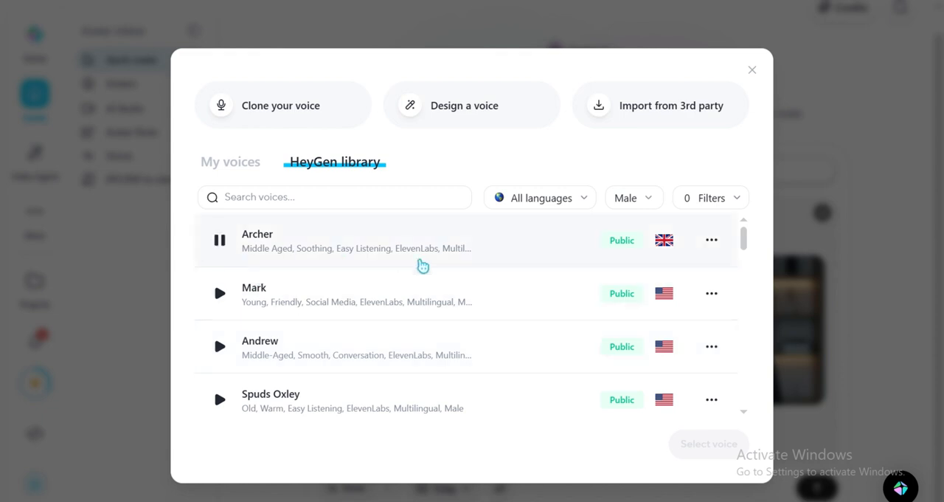
pyautogui.click(714, 254)
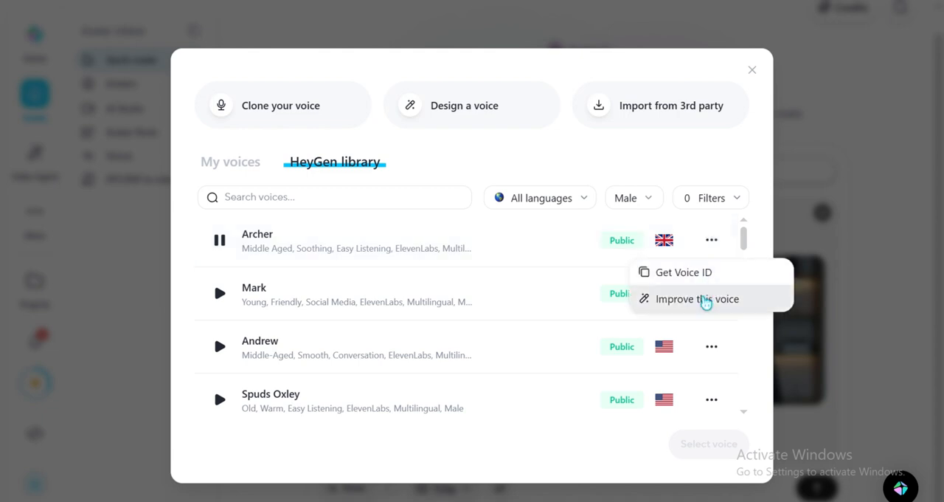
pyautogui.click(705, 299)
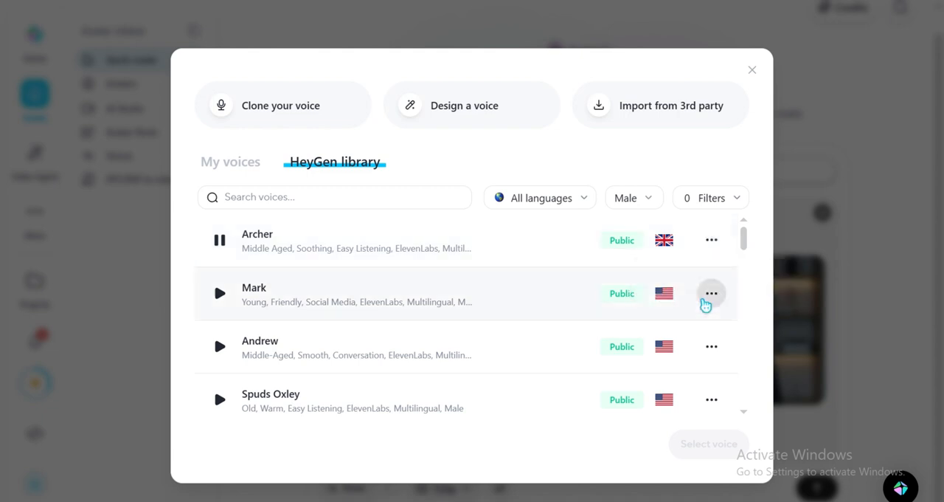
pyautogui.click(500, 251)
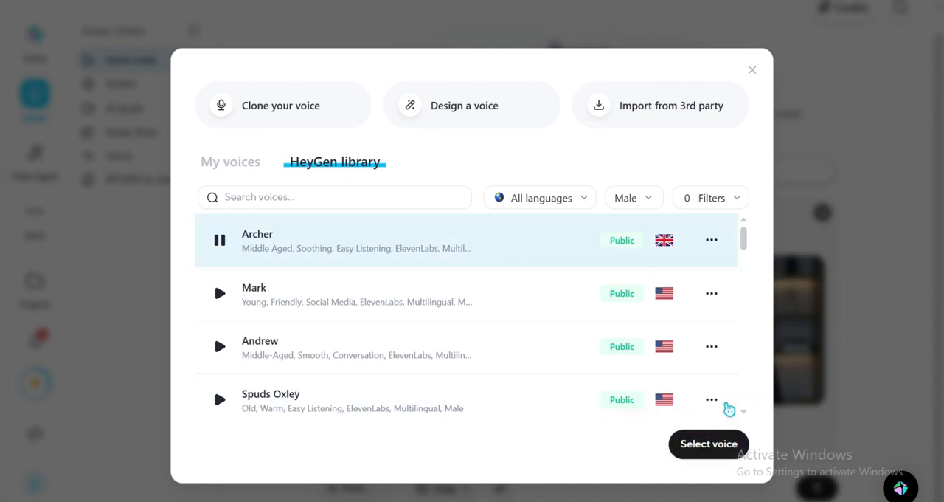
pyautogui.click(693, 445)
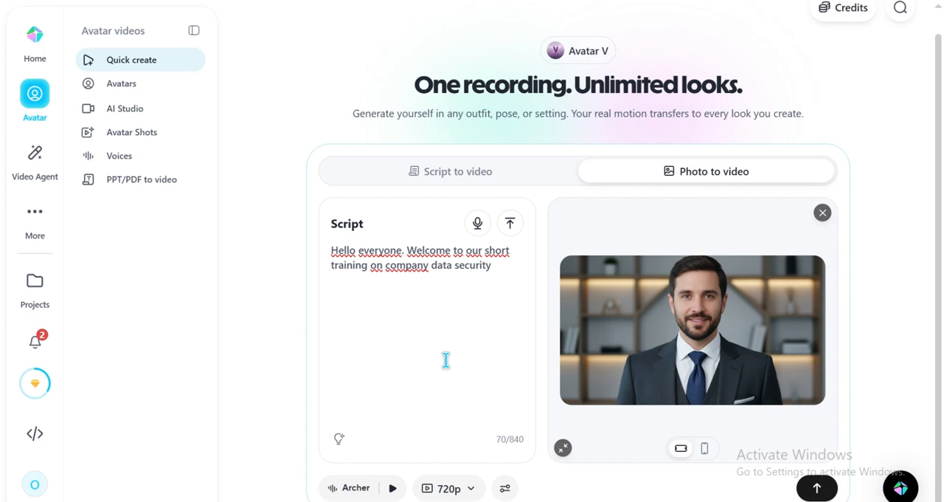
# Preview the script in the Archer voice and generate the photo avatar video at 720p
pyautogui.click(393, 487)
pyautogui.click(818, 489)
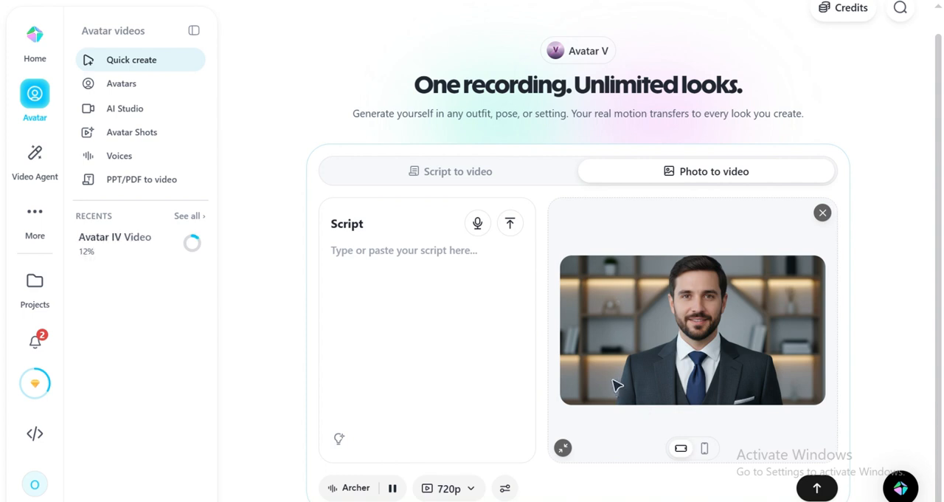
pyautogui.moveTo(162, 259)
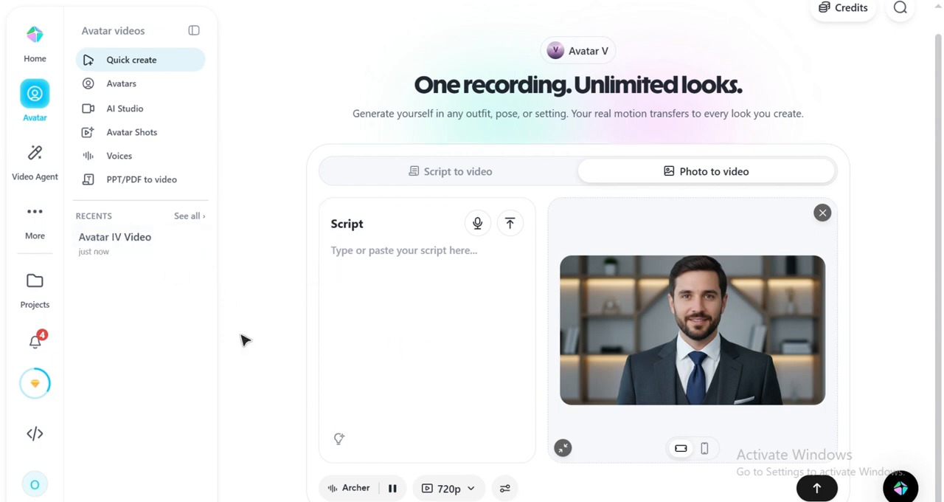
pyautogui.moveTo(126, 244)
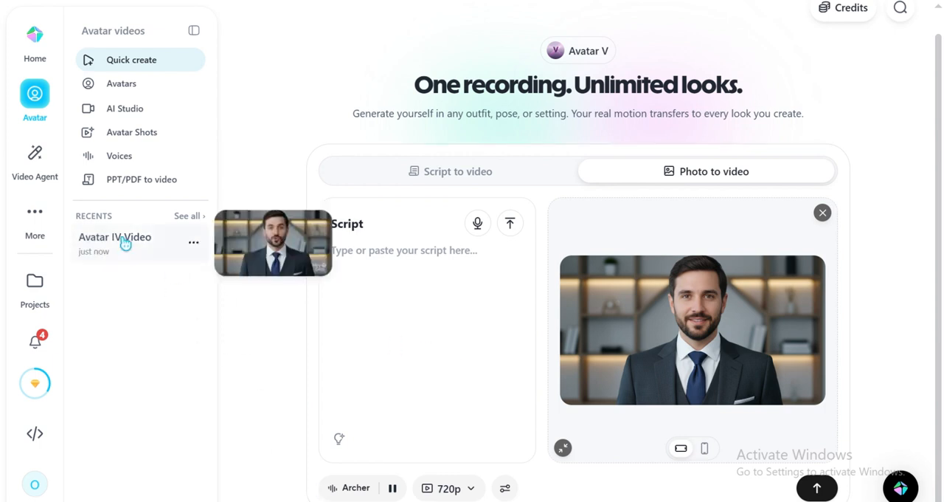
# Open the recently generated Avatar IV video and play it
pyautogui.click(291, 233)
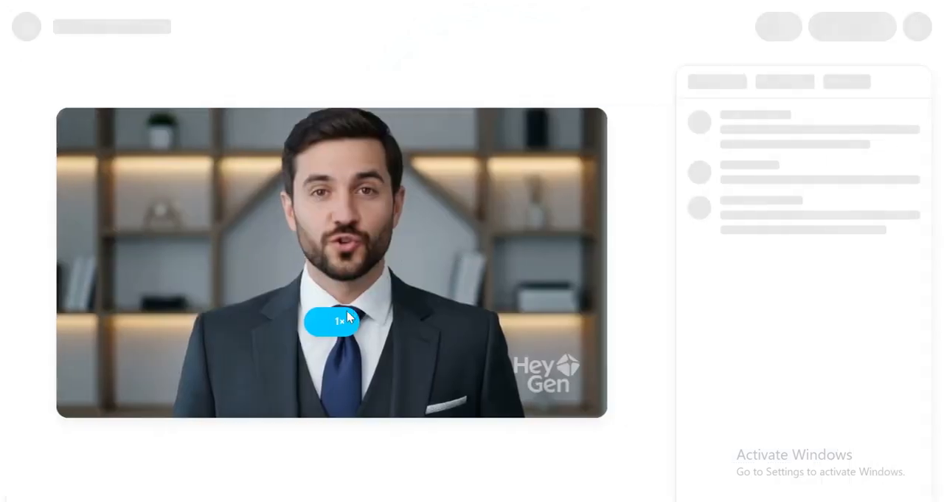
pyautogui.click(347, 318)
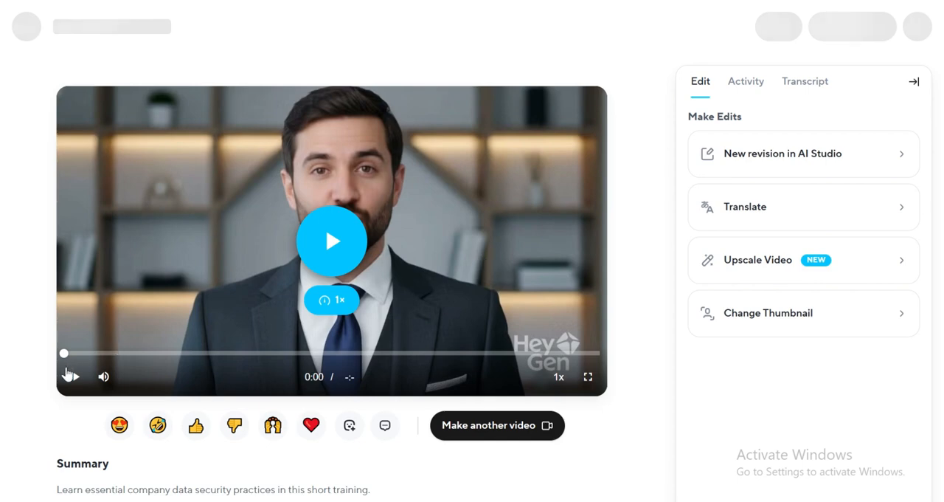
pyautogui.click(72, 377)
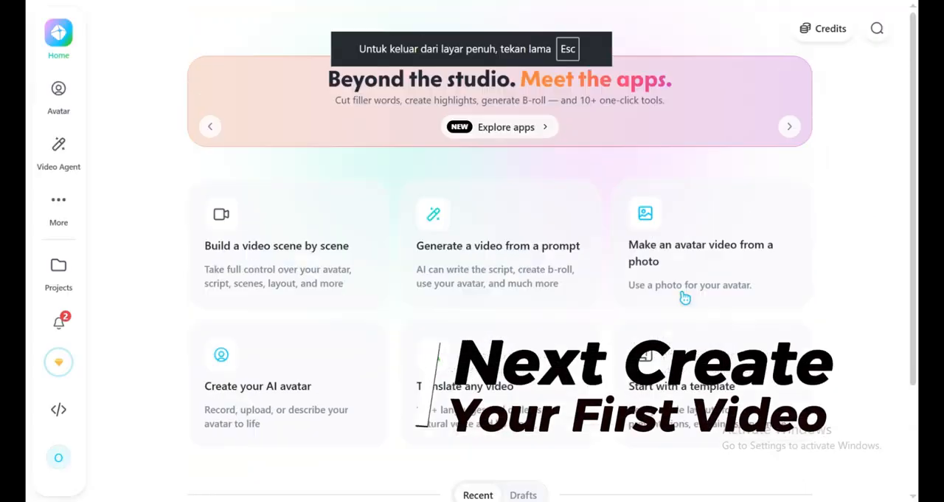
# Start a scene-by-scene video and paste in the full company data security training script, including the [serious] and [cautionary] tags
pyautogui.click(270, 245)
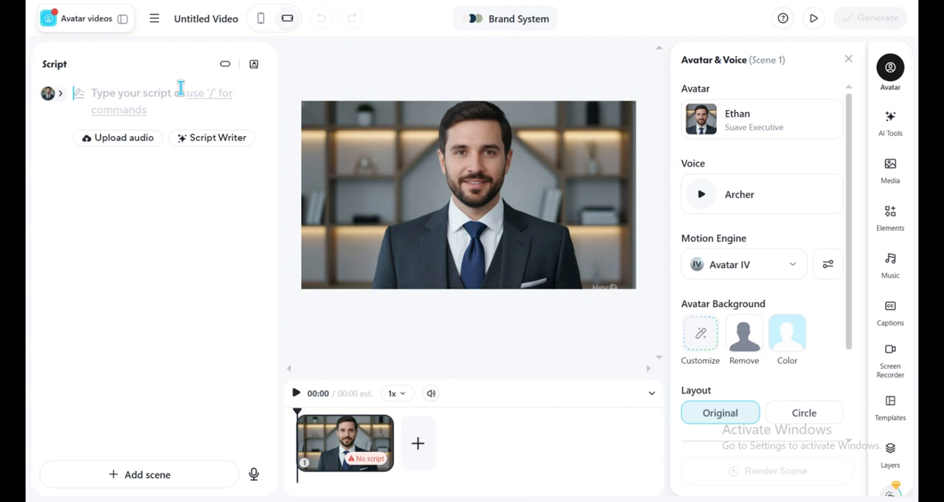
pyautogui.hotkey('ctrl', 'v')
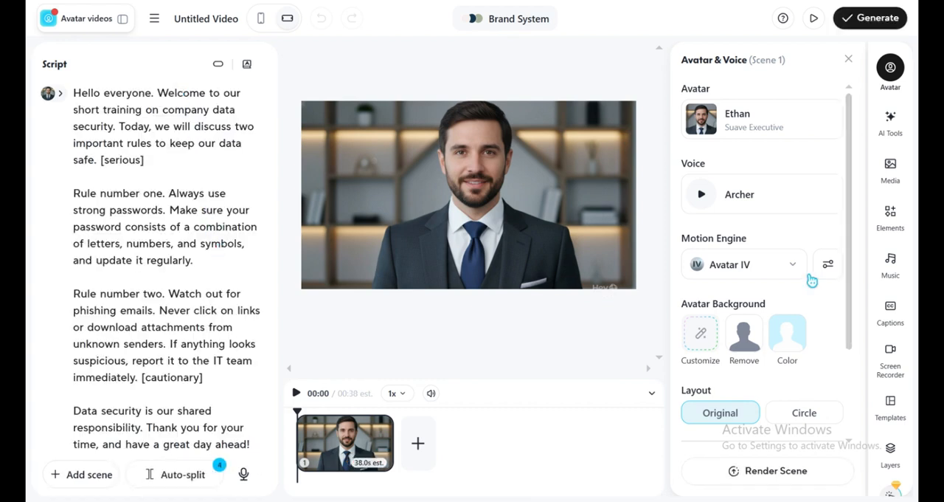
# Set the scene's motion engine to Avatar III and apply the Auto-enhance delivery style to the script
pyautogui.click(772, 268)
pyautogui.click(729, 407)
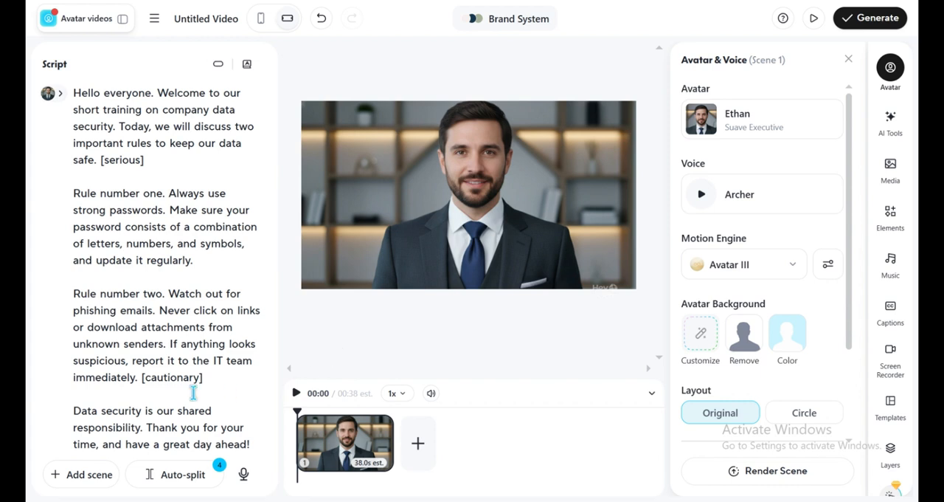
pyautogui.scroll(-1, 193, 393)
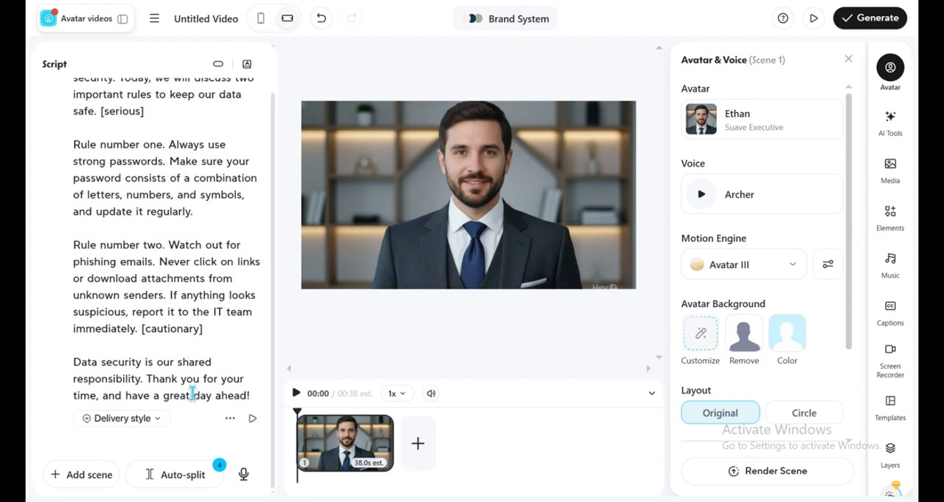
pyautogui.click(150, 418)
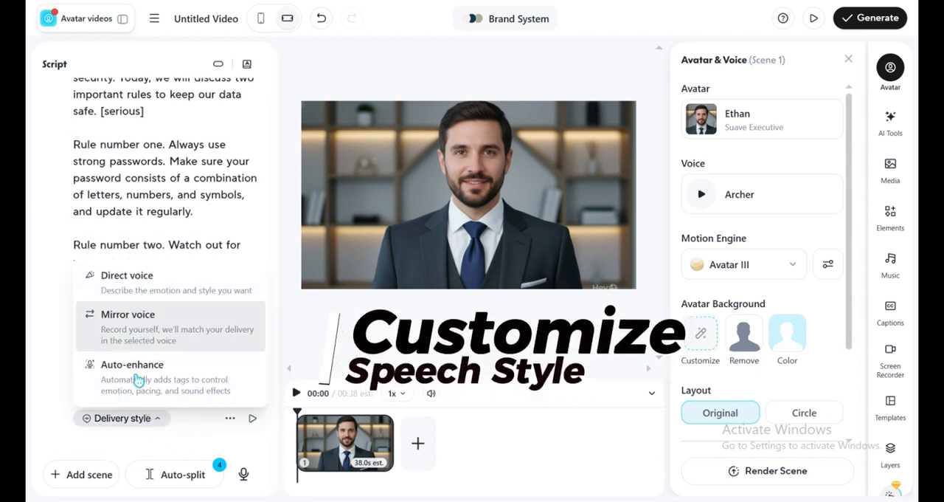
pyautogui.click(156, 385)
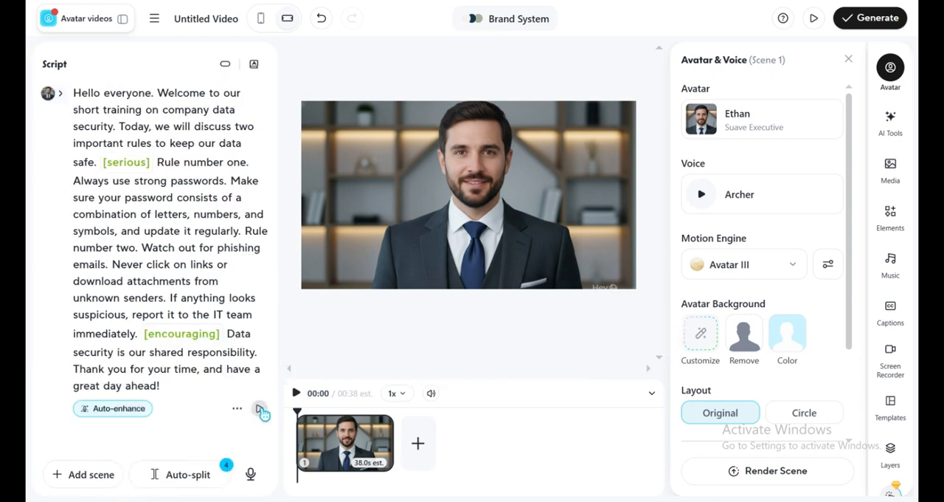
# Preview the enhanced script's speech, dismiss the live caption translation overlay, and pause the playback
pyautogui.click(260, 410)
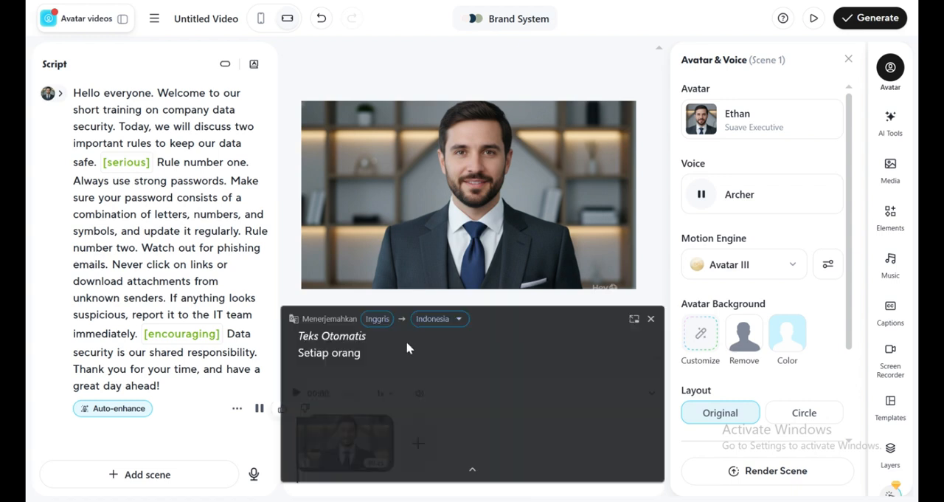
pyautogui.click(651, 319)
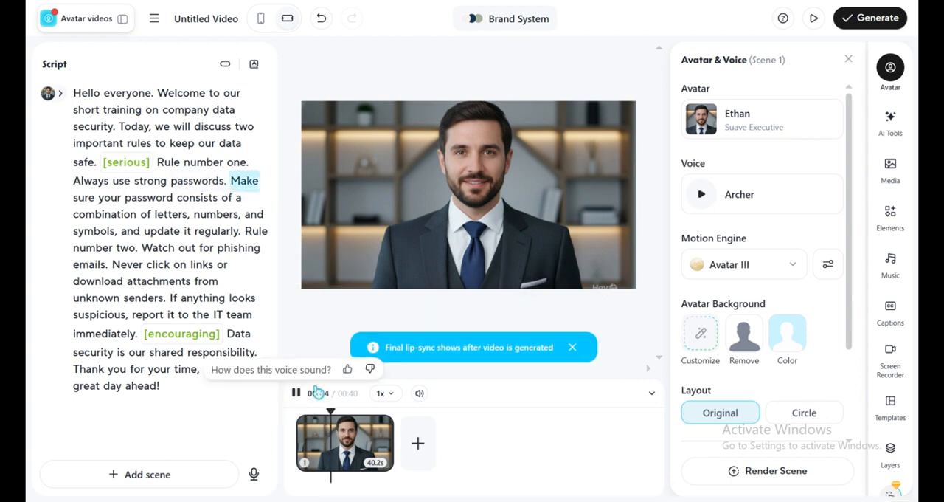
pyautogui.click(296, 392)
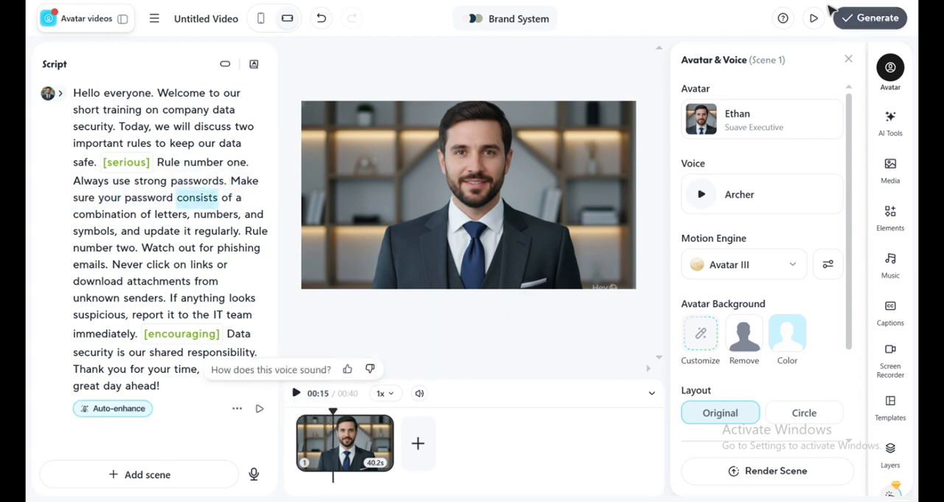
# Generate the video with the title "My Video" and dismiss the recommendation survey
pyautogui.click(889, 17)
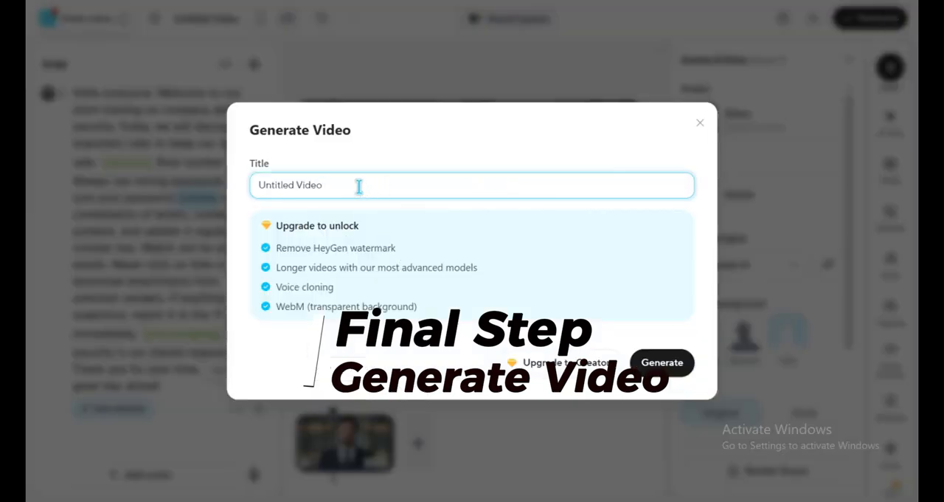
pyautogui.moveTo(359, 187); pyautogui.dragTo(196, 185)
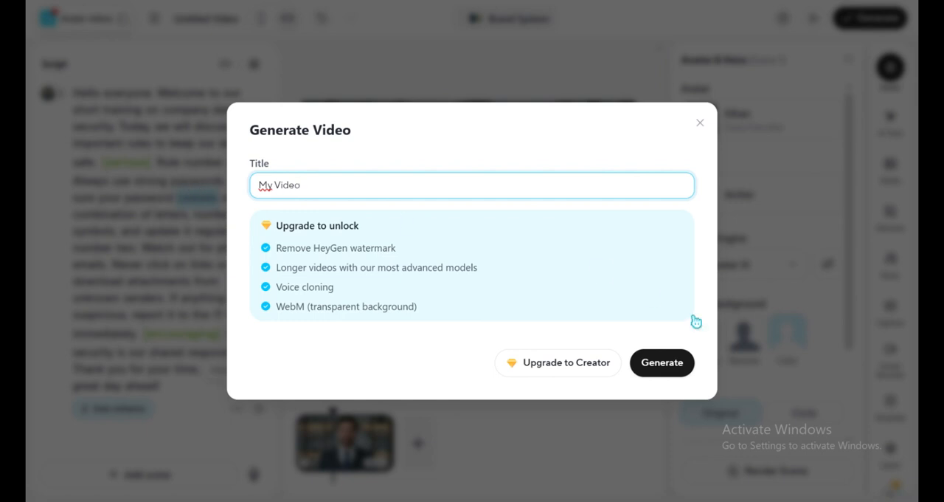
pyautogui.click(671, 363)
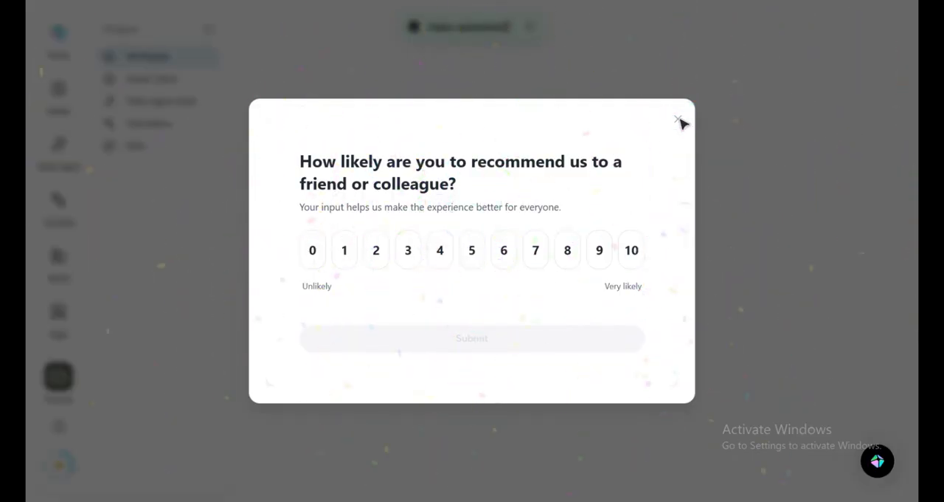
pyautogui.click(678, 122)
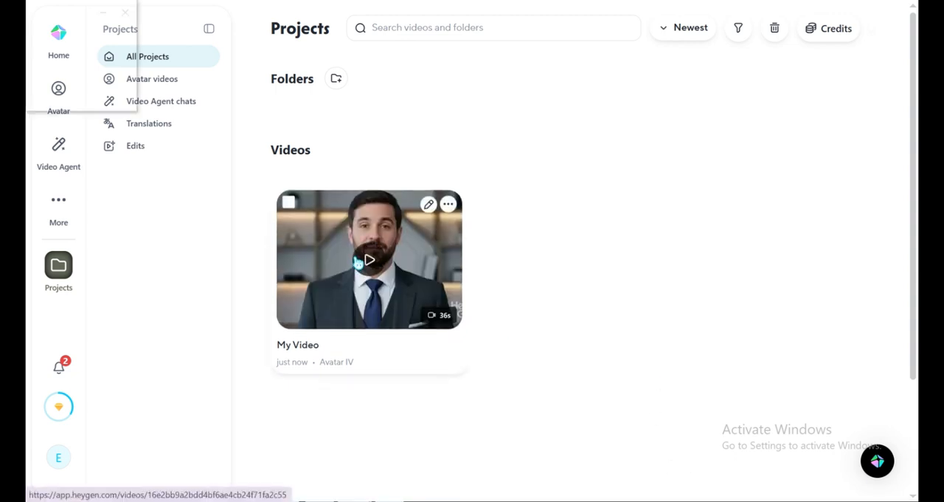
# Open My Video from the projects and play it in full screen
pyautogui.click(367, 260)
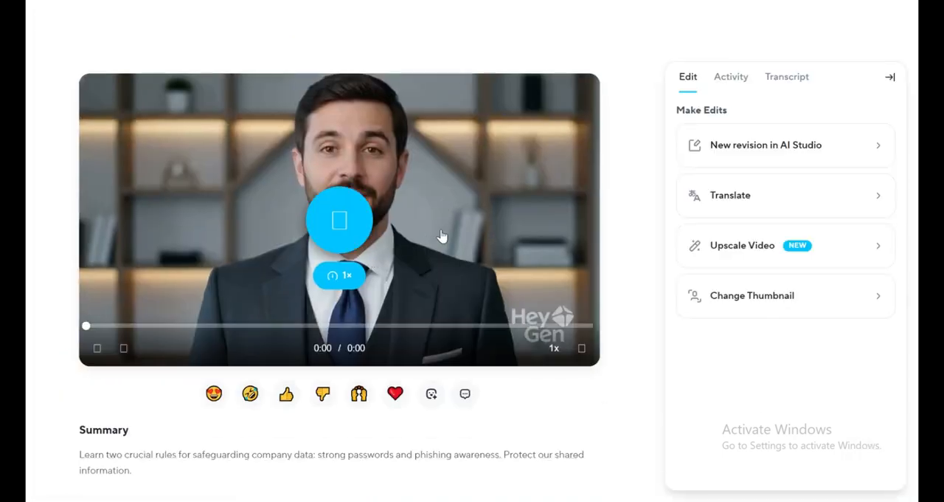
pyautogui.click(358, 214)
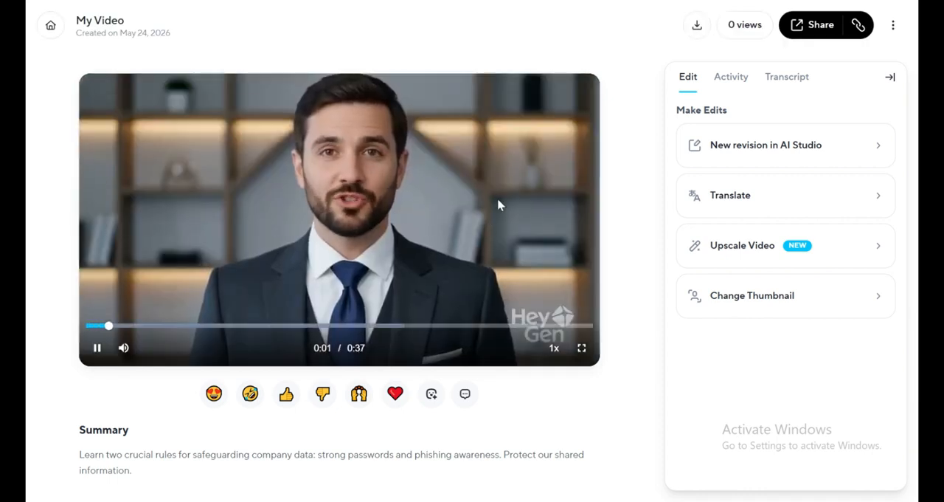
pyautogui.click(582, 348)
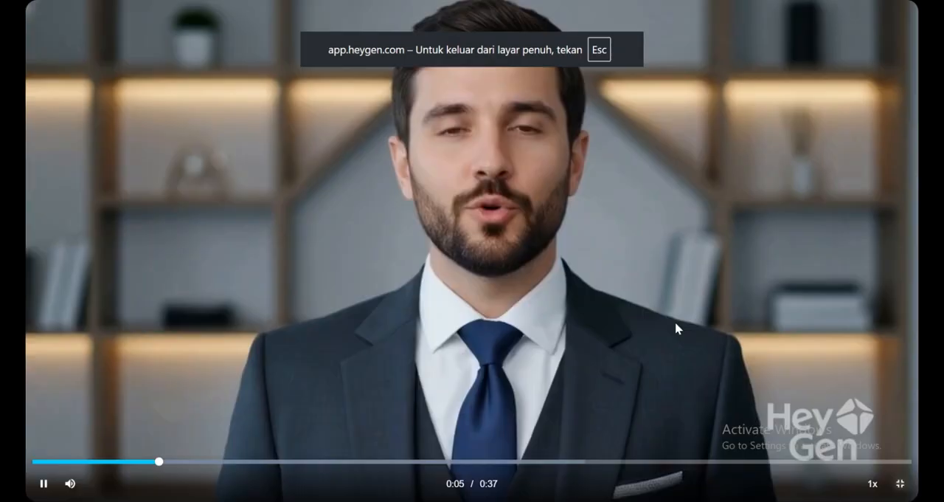